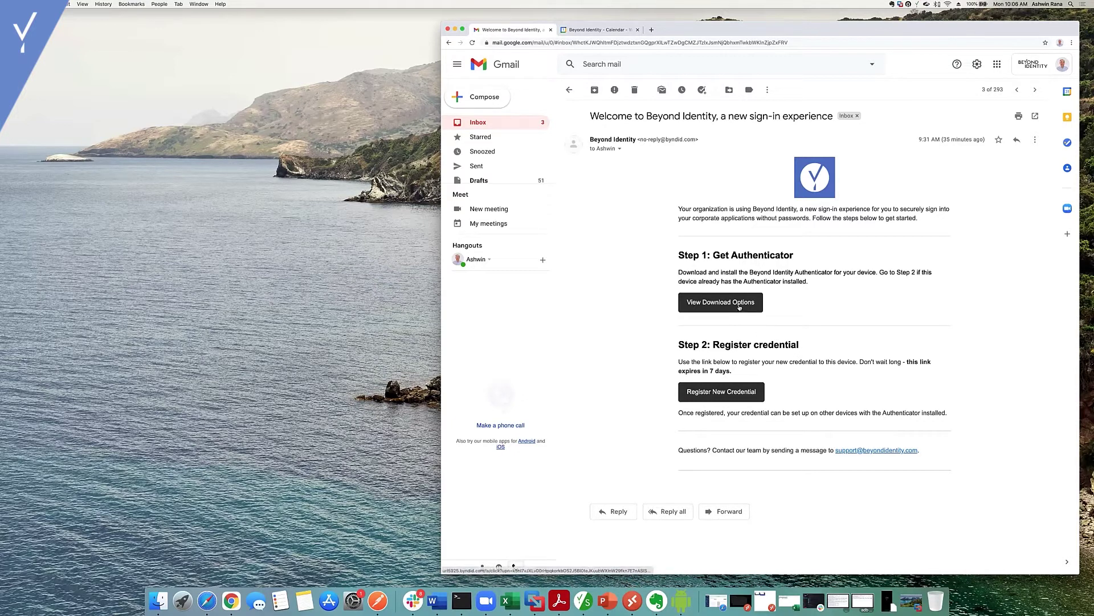
# Download the Beyond Identity Authenticator .dmg for Mac and open the disk image.
pyautogui.click(740, 304)
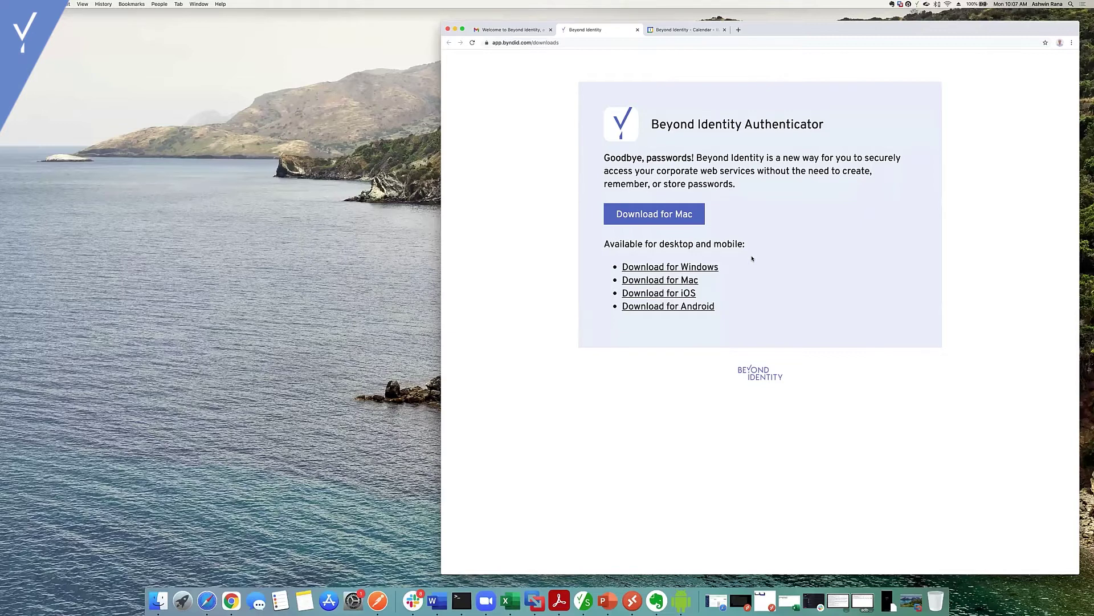
pyautogui.click(662, 213)
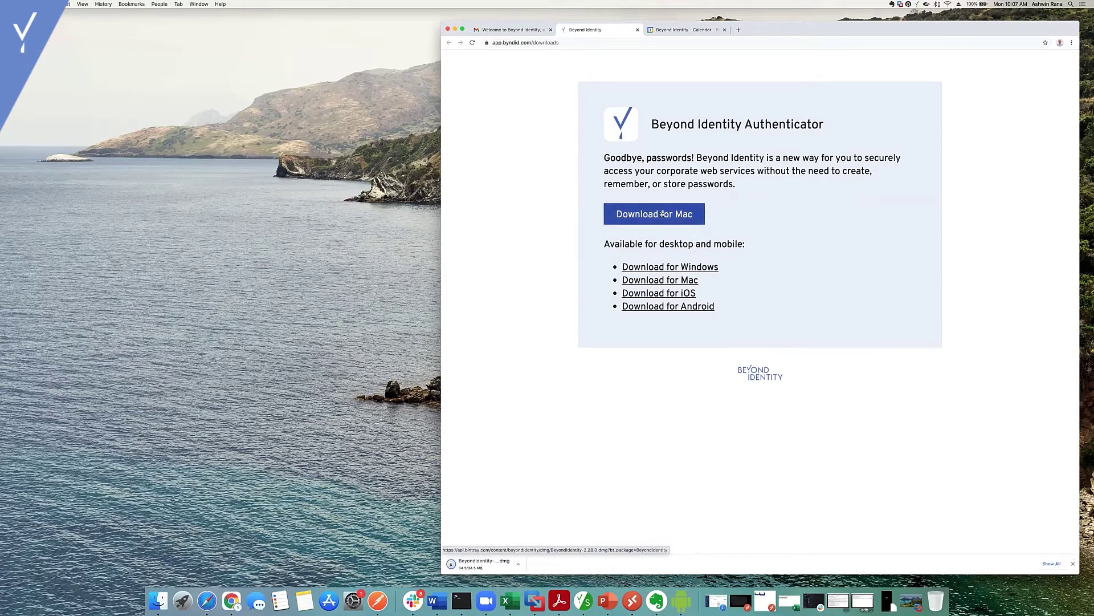
pyautogui.click(467, 563)
# Copy Beyond Identity into Applications, accept the follow-up prompt, and launch the app.
pyautogui.moveTo(89, 504); pyautogui.dragTo(221, 510)
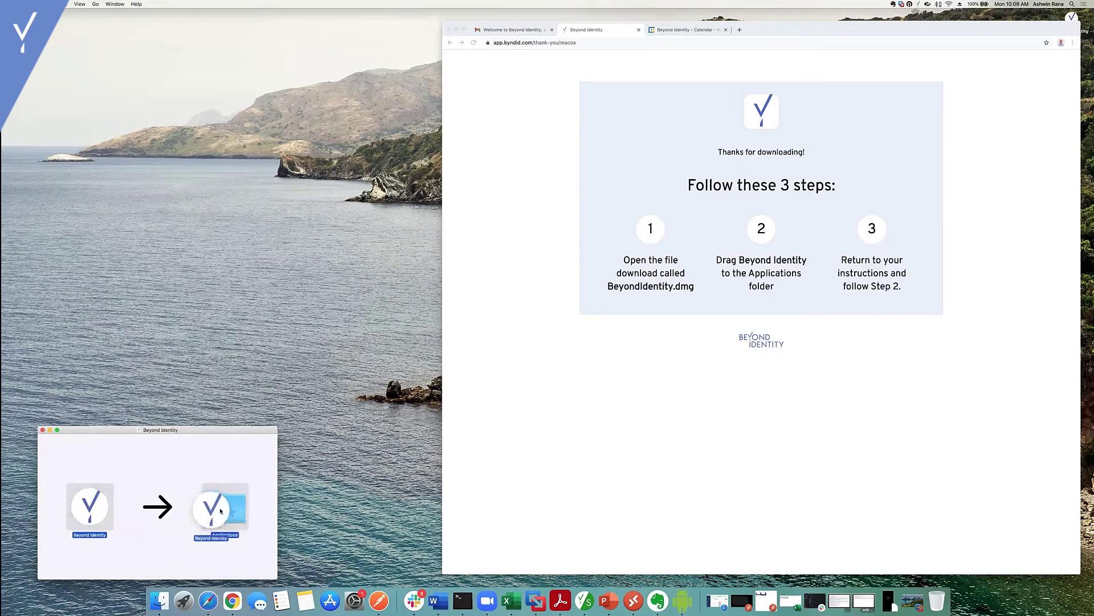
pyautogui.click(608, 191)
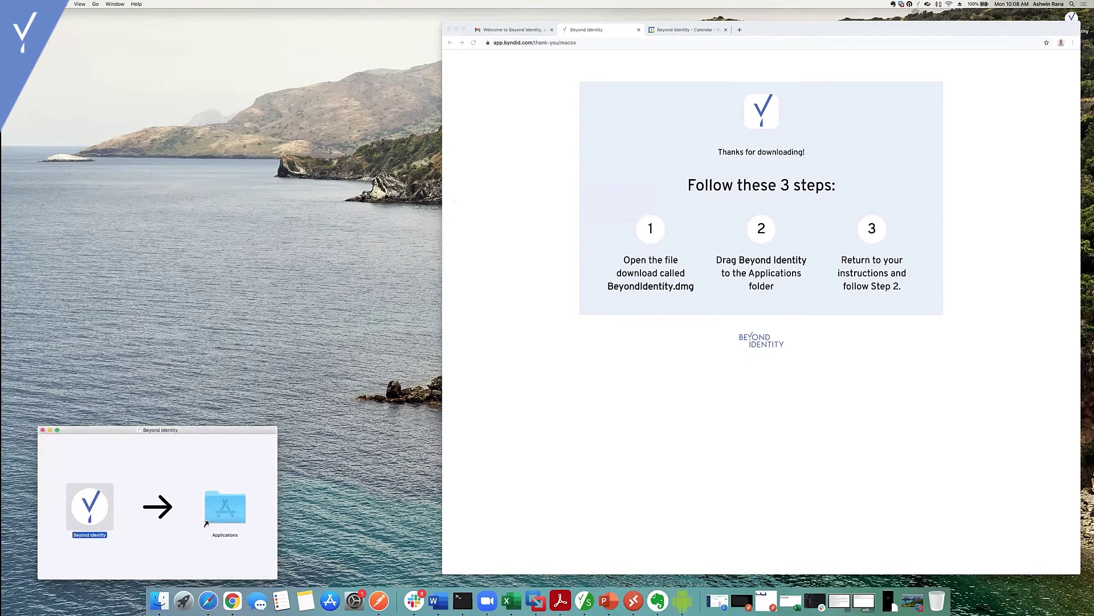
pyautogui.click(510, 122)
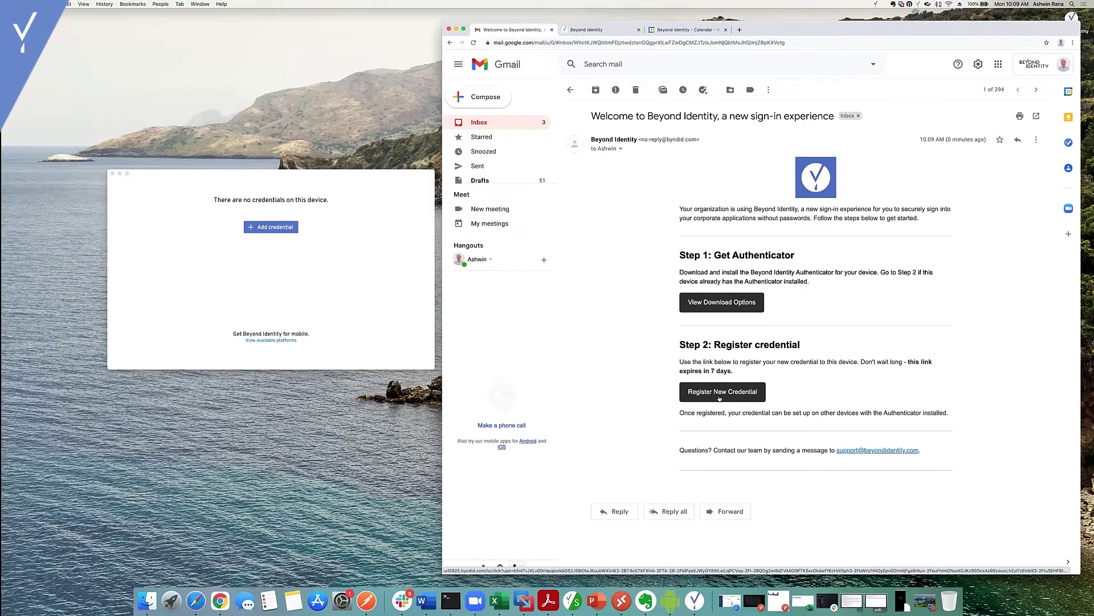
# Register a credential from the welcome email's Register New Credential link, dismissing both notices.
pyautogui.click(719, 398)
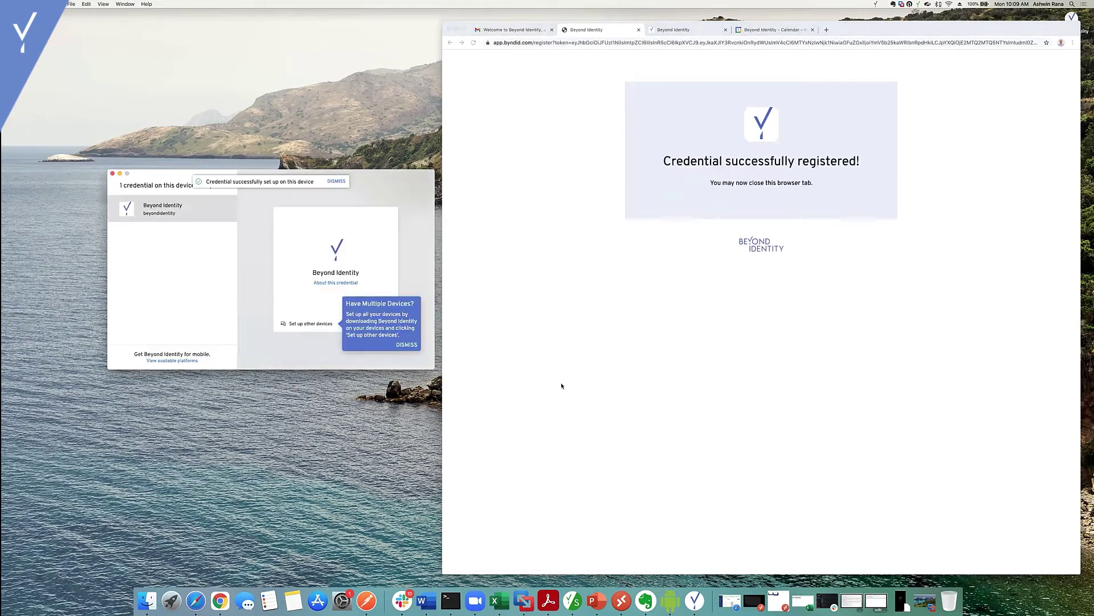
pyautogui.click(404, 345)
pyautogui.click(338, 182)
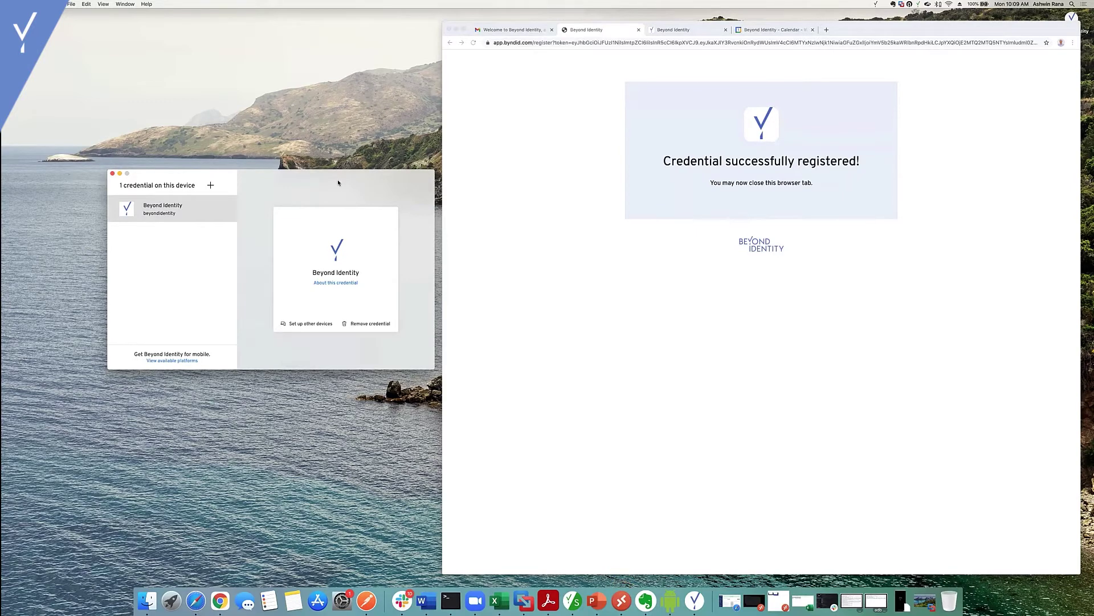
# Open a new Chrome window at dev-842049.okta.com.
pyautogui.rightClick(225, 602)
pyautogui.click(239, 532)
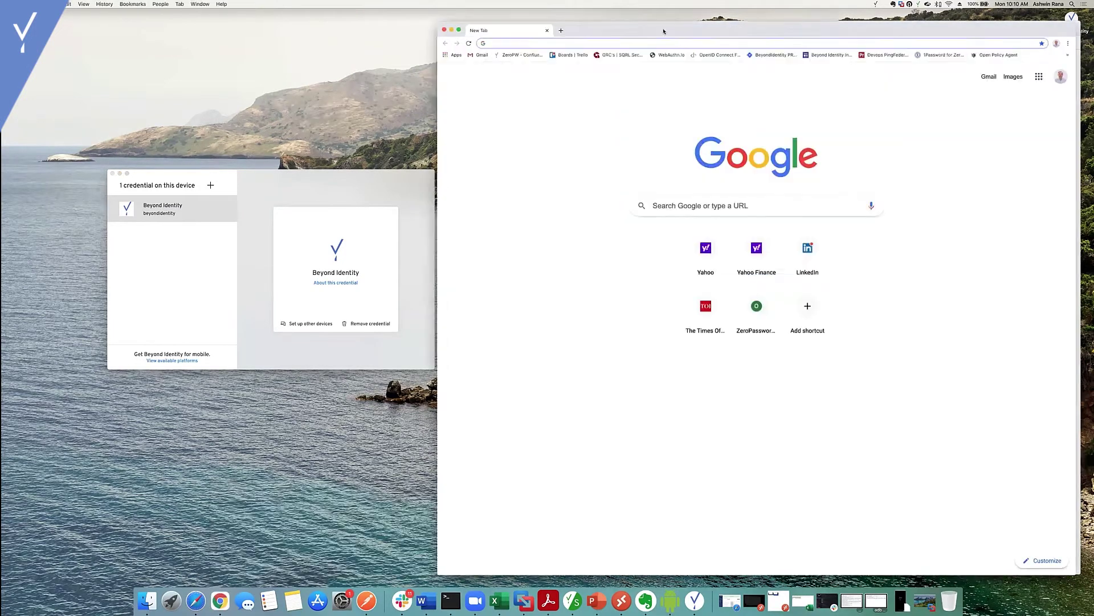
pyautogui.write('dev-842049.okta.com')
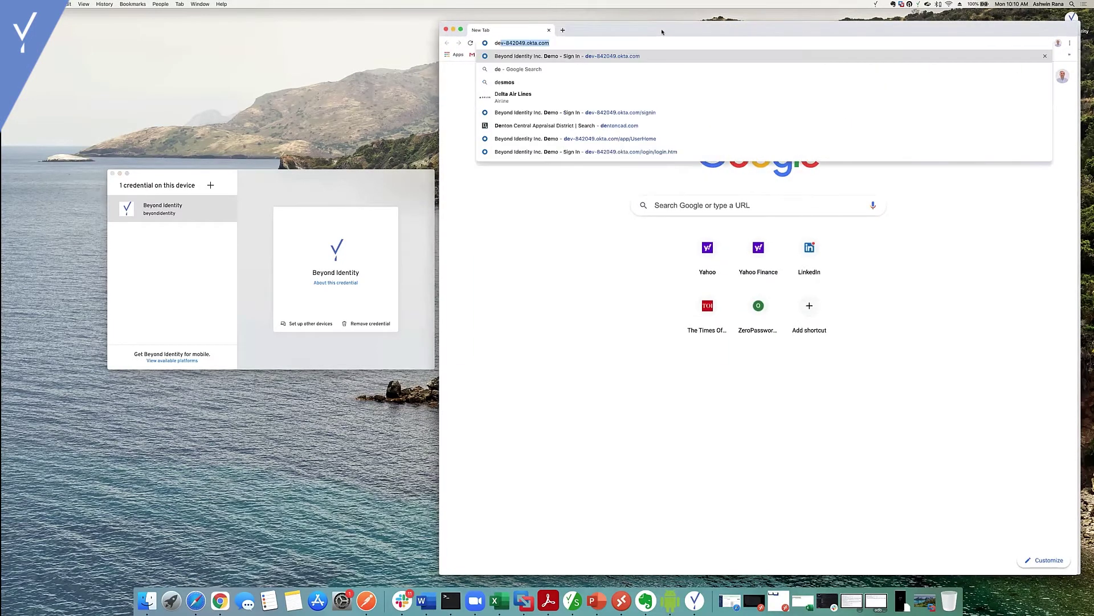
pyautogui.press('Return')
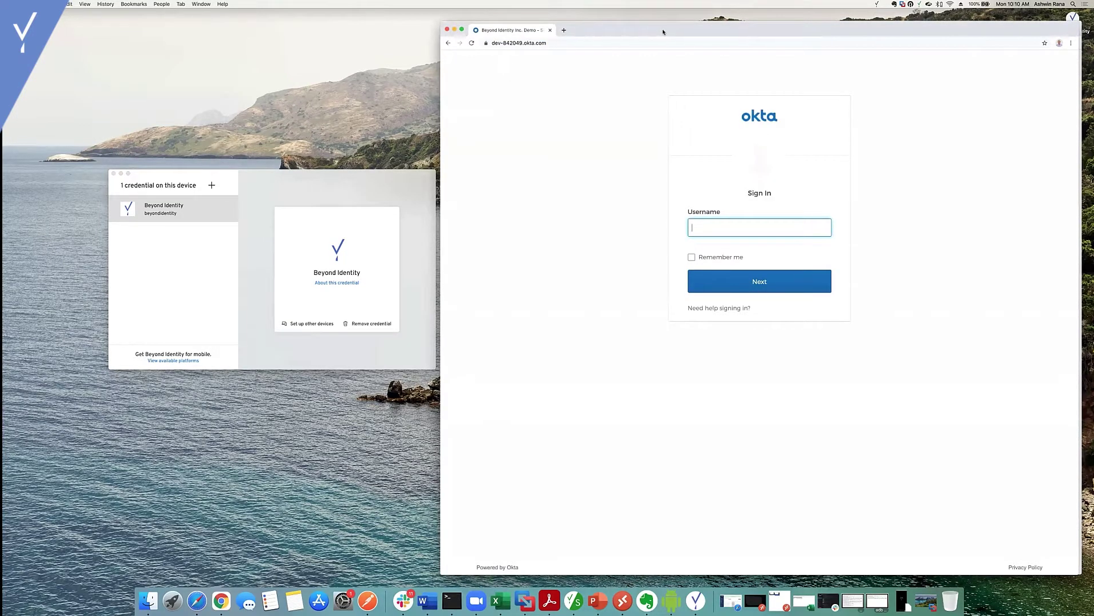
pyautogui.write('ashwin')
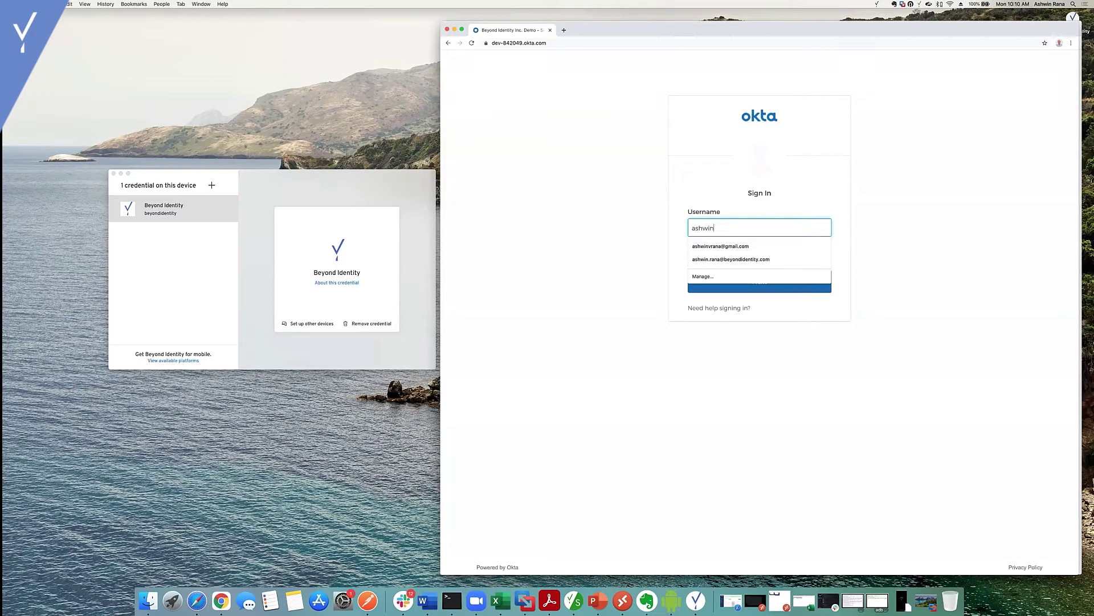
pyautogui.write('.r')
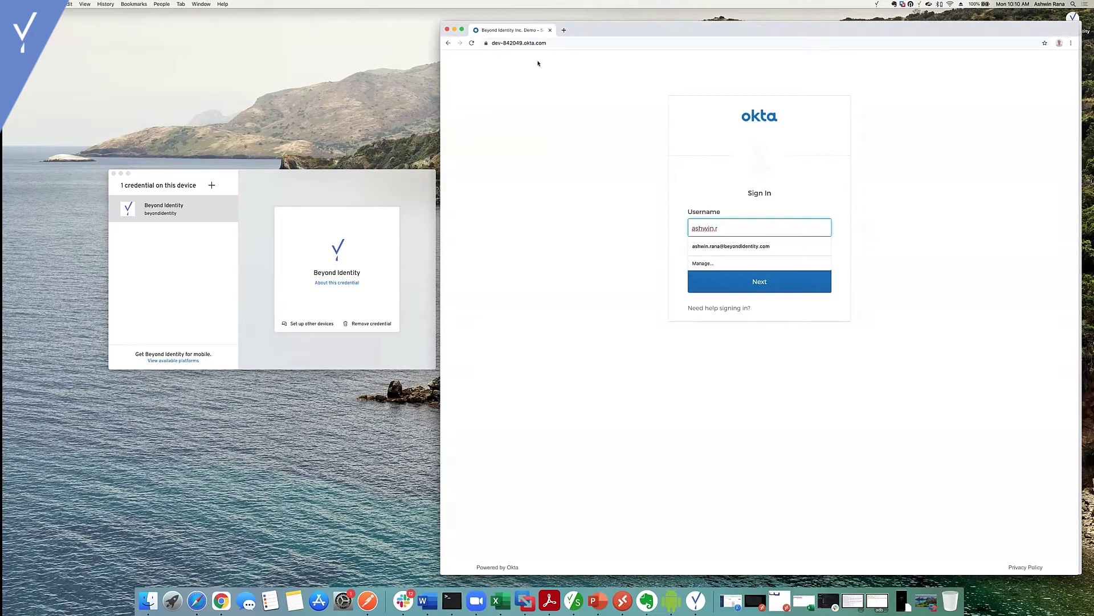
pyautogui.write('ana')
pyautogui.press('Return')
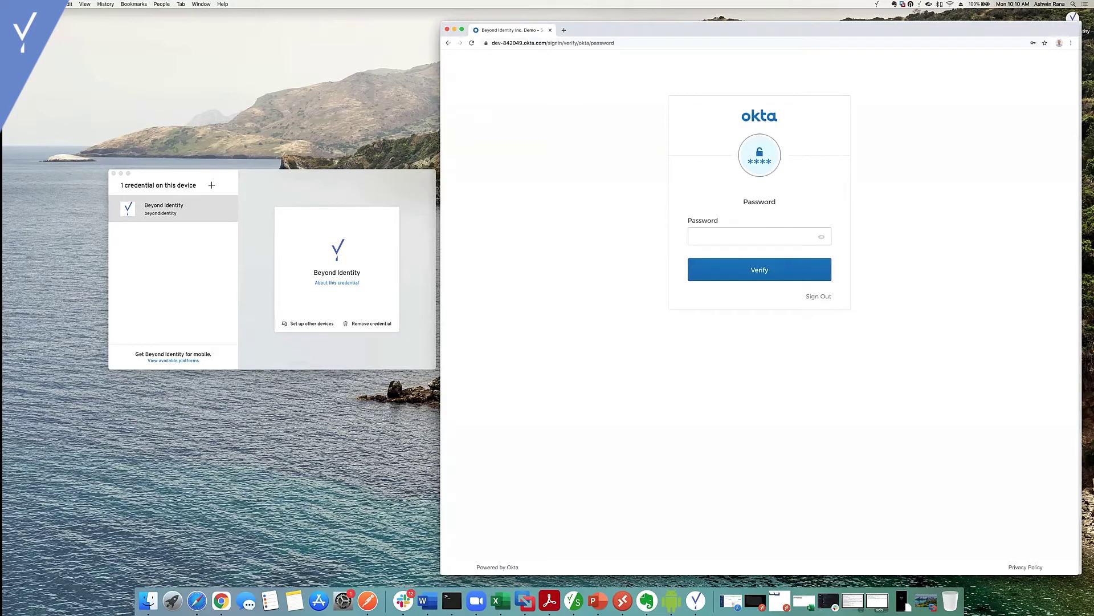
pyautogui.write('**')
pyautogui.write('******')
pyautogui.press('Return')
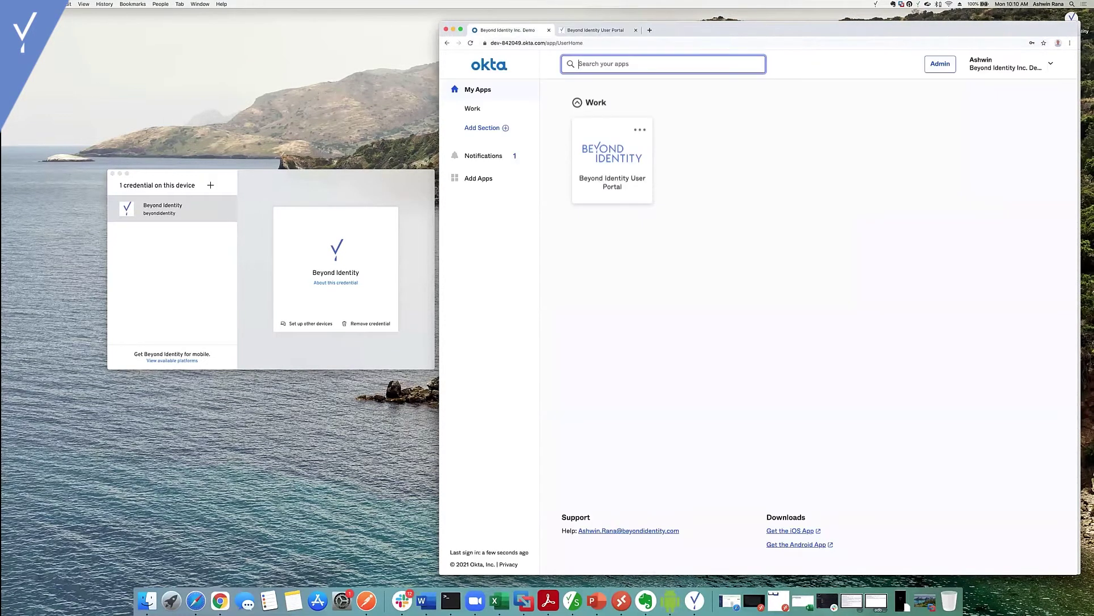
# Register Ashwin's Test Account credential from the User Portal tab, dismissing both notices.
pyautogui.click(605, 30)
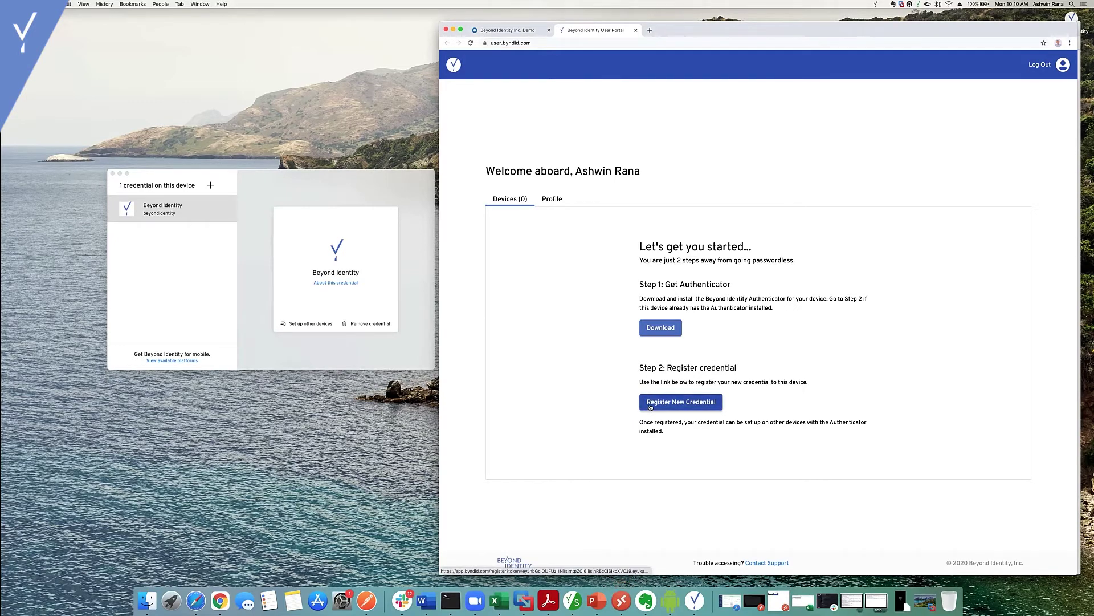
pyautogui.click(650, 403)
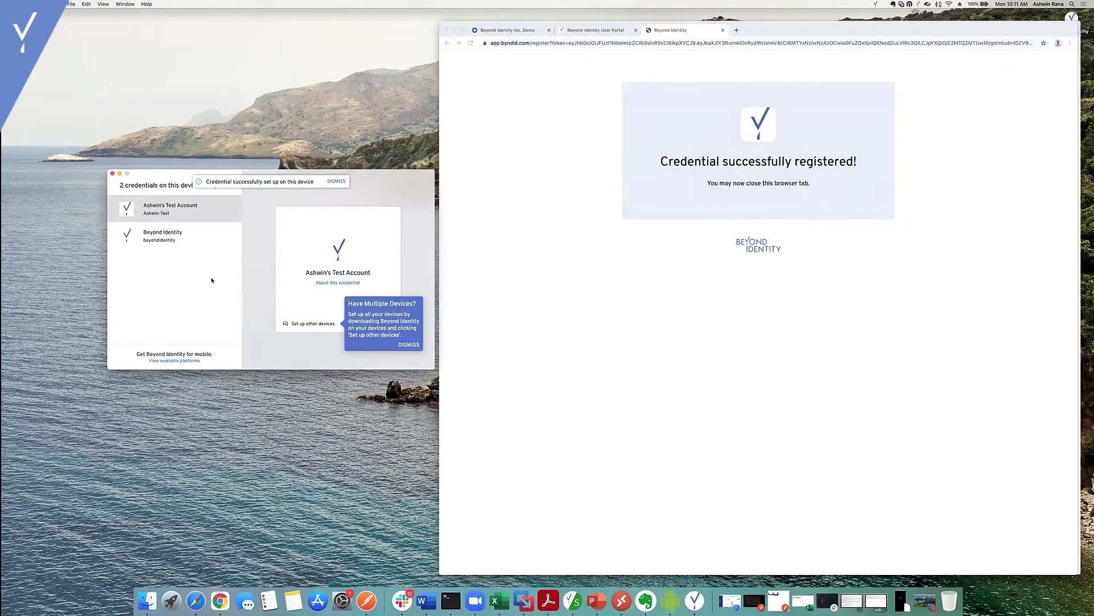
pyautogui.click(404, 345)
pyautogui.click(344, 182)
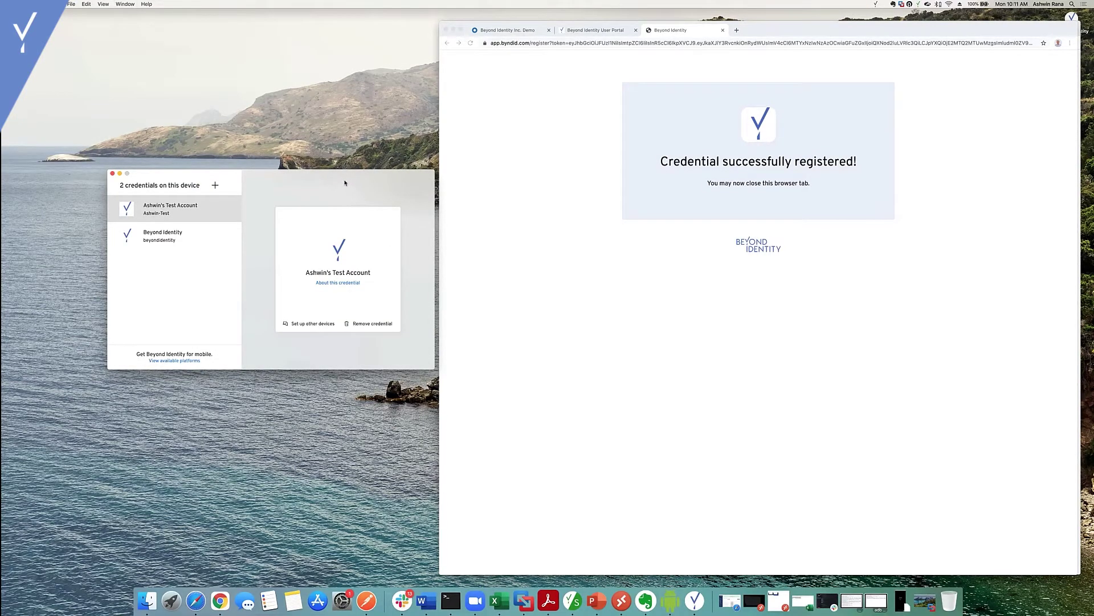
# Hide the three Chrome windows and launch the Pixel 4 XL emulator from the Dock.
pyautogui.click(454, 30)
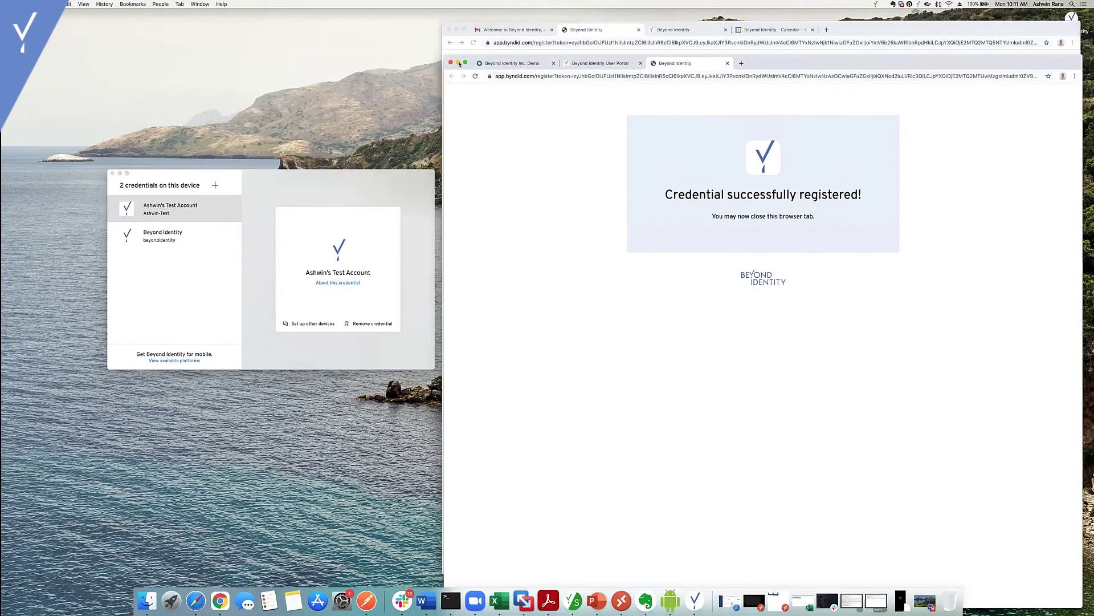
pyautogui.click(456, 35)
pyautogui.click(458, 59)
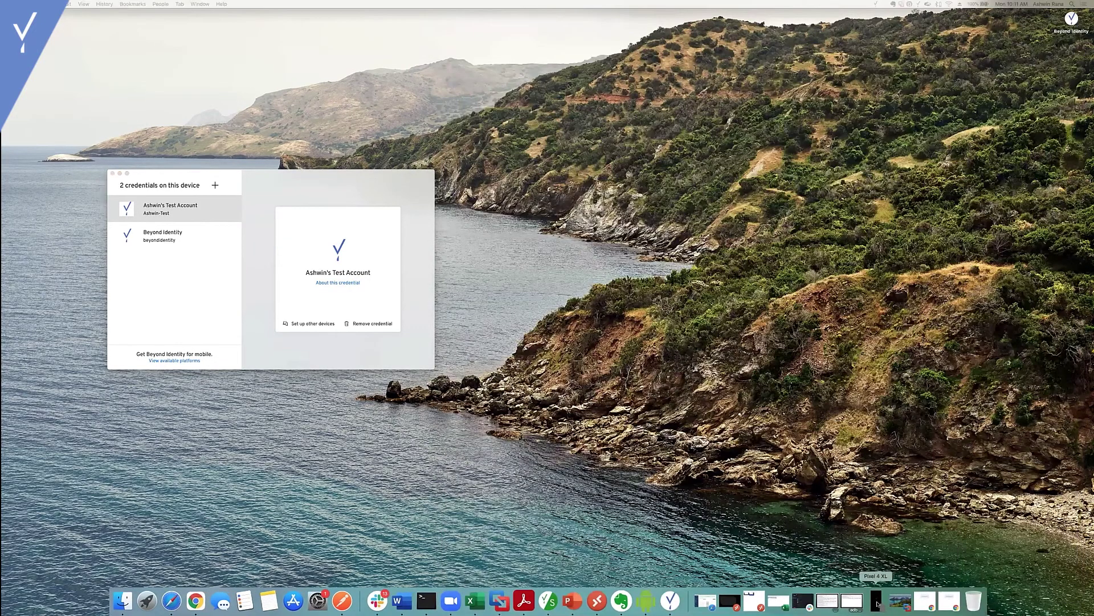
pyautogui.click(876, 601)
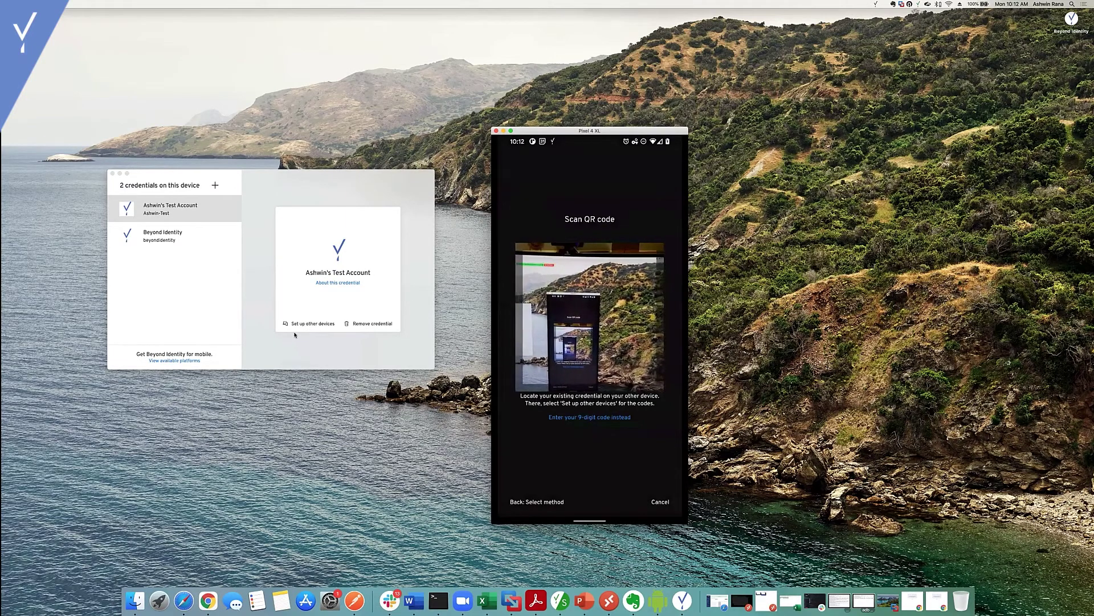
# Start Set up other devices on the test credential and close the stray Chrome menu.
pyautogui.click(312, 324)
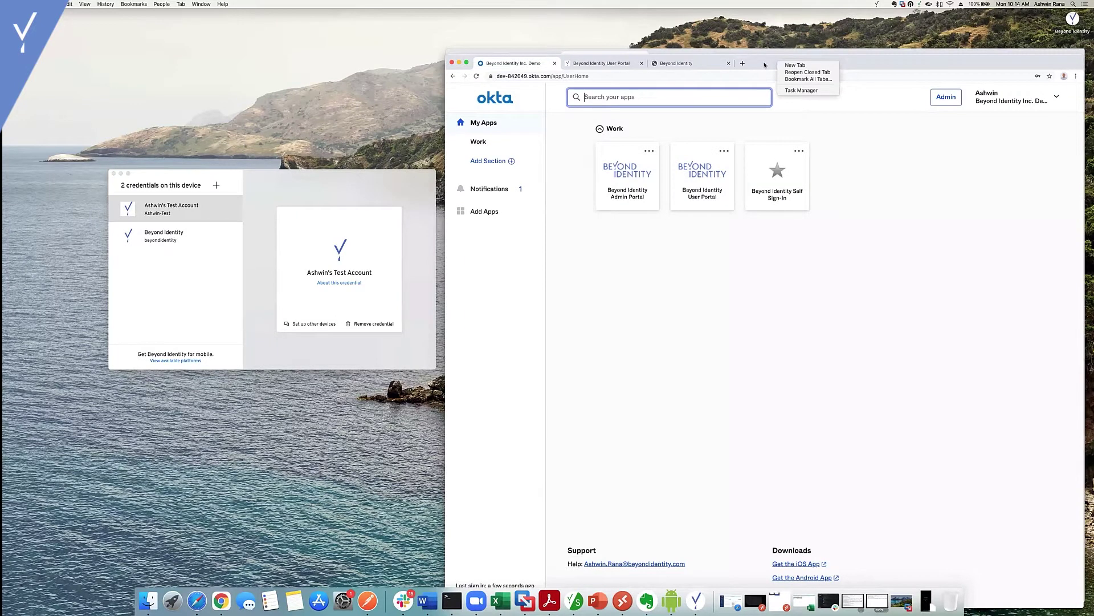
pyautogui.click(764, 64)
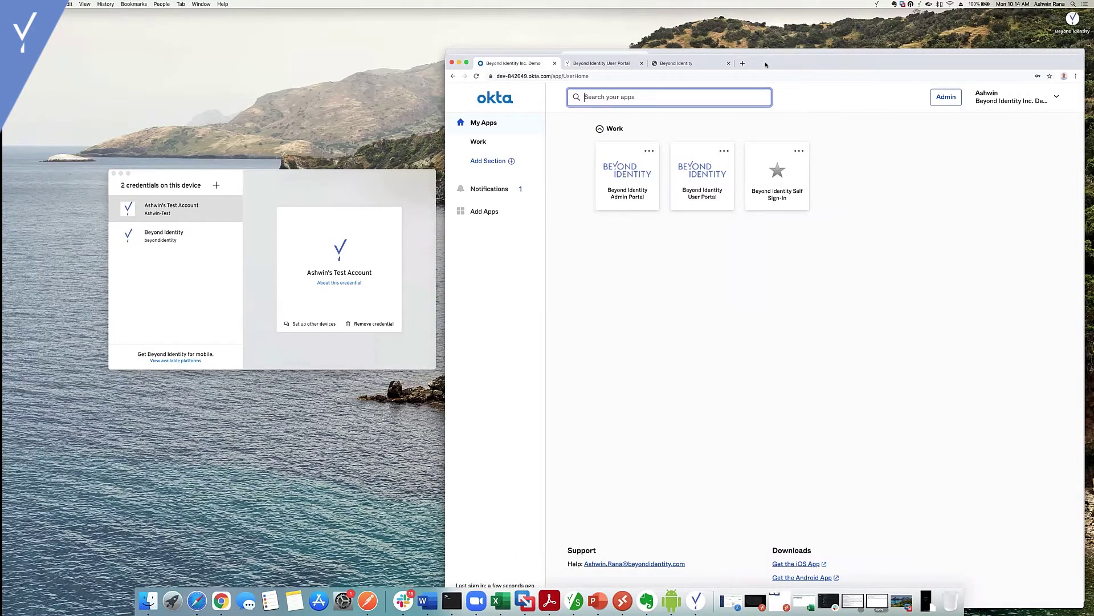
# Maximize Chrome, open the User Portal tile, and delete the Pixel 4 XL device.
pyautogui.doubleClick(766, 64)
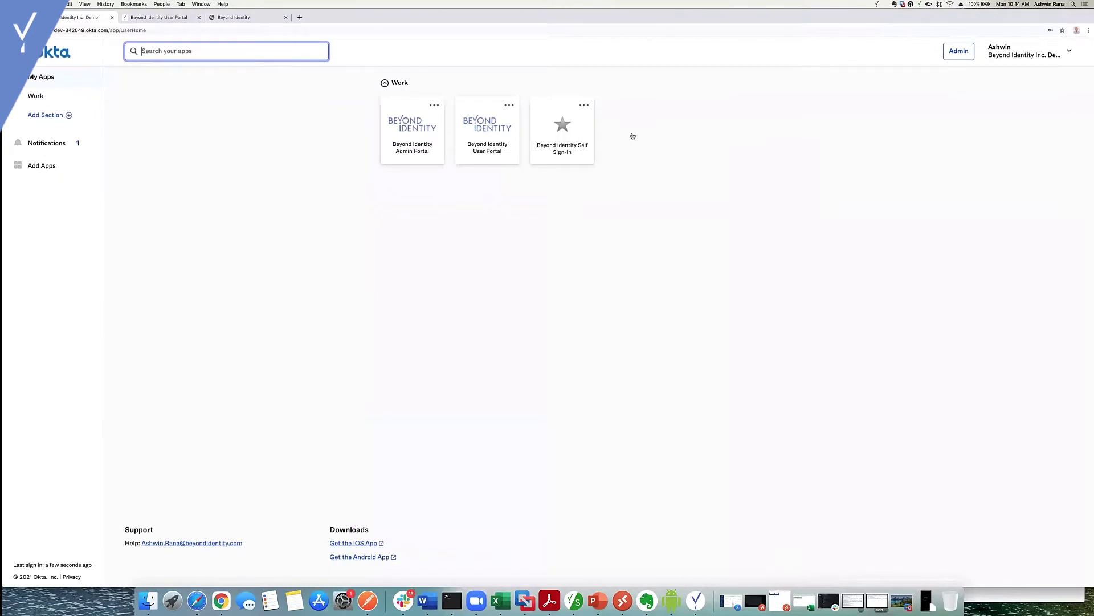
pyautogui.click(502, 145)
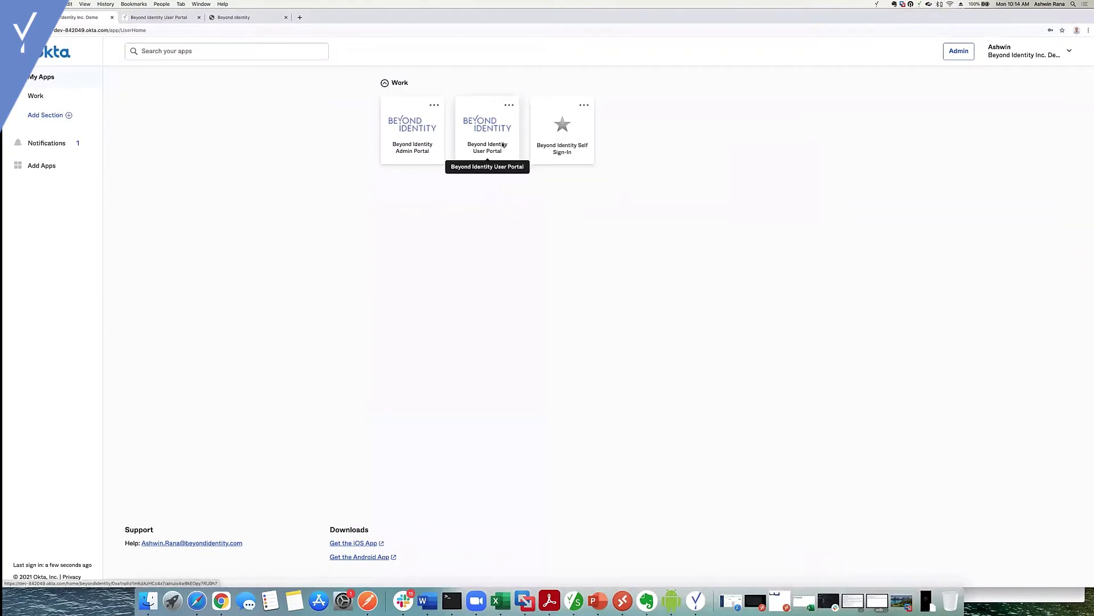
pyautogui.click(502, 145)
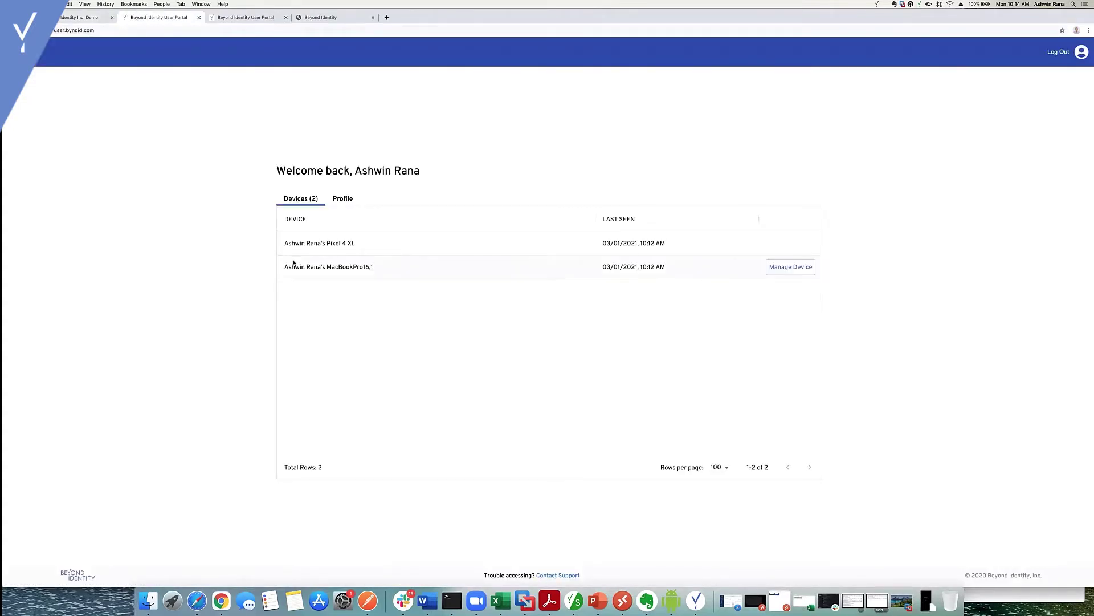
pyautogui.click(790, 243)
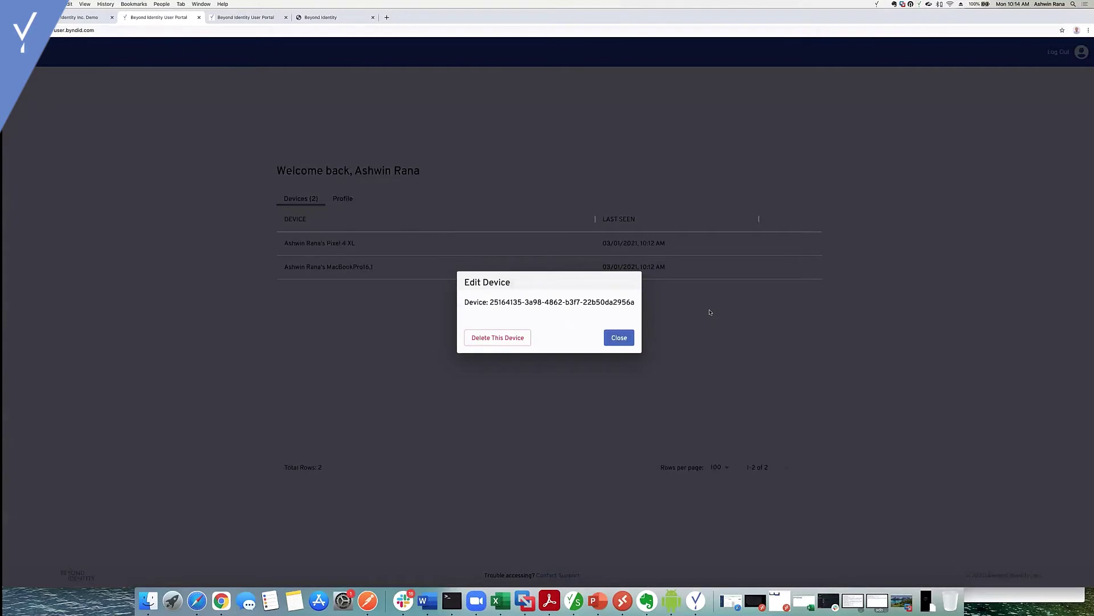
pyautogui.click(520, 340)
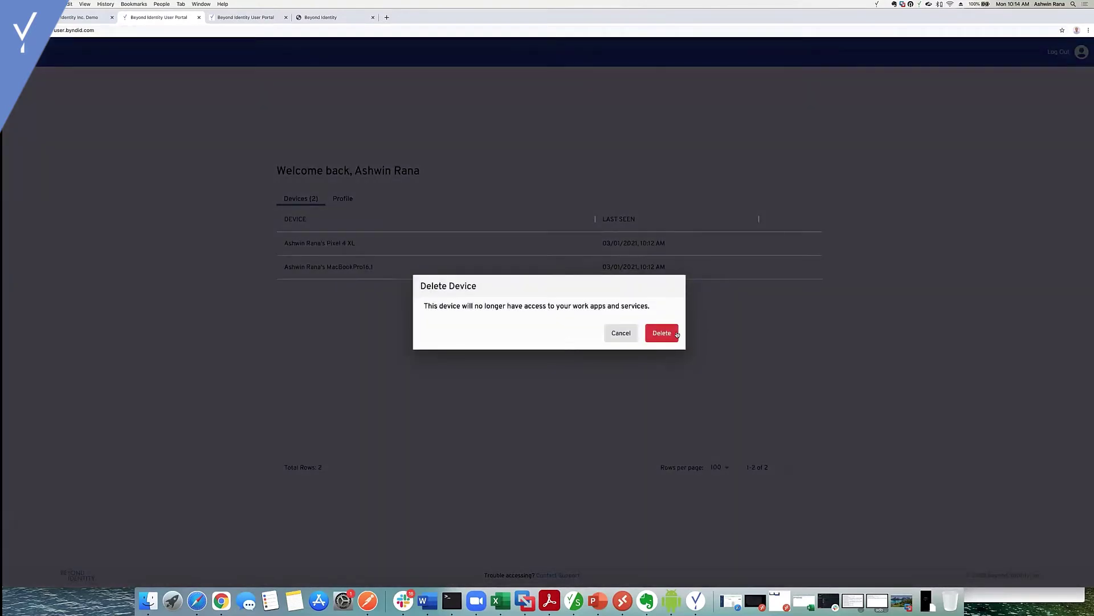
pyautogui.click(677, 334)
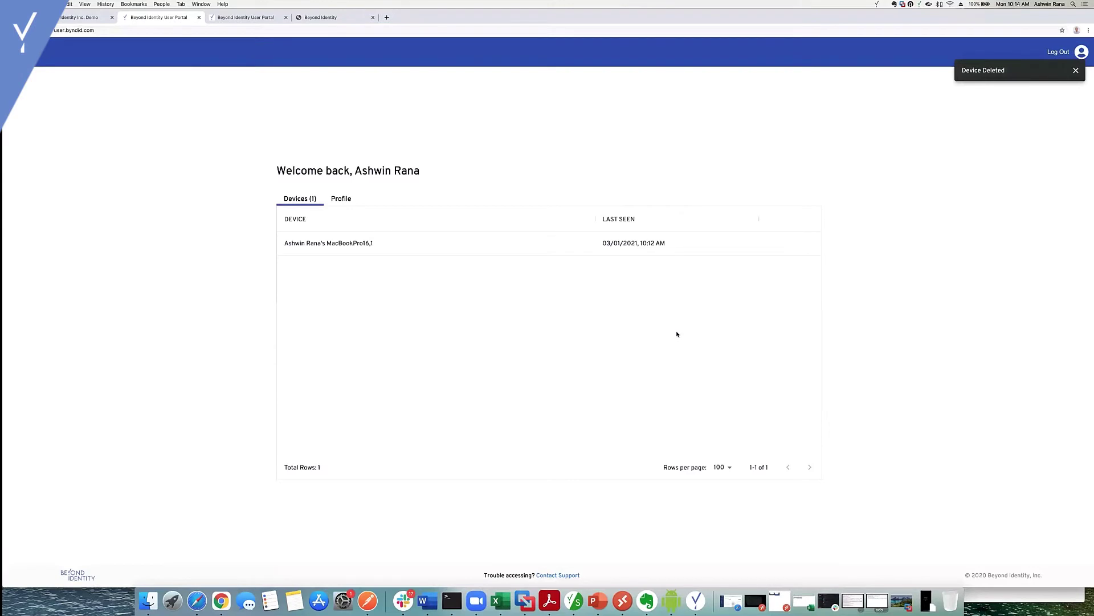